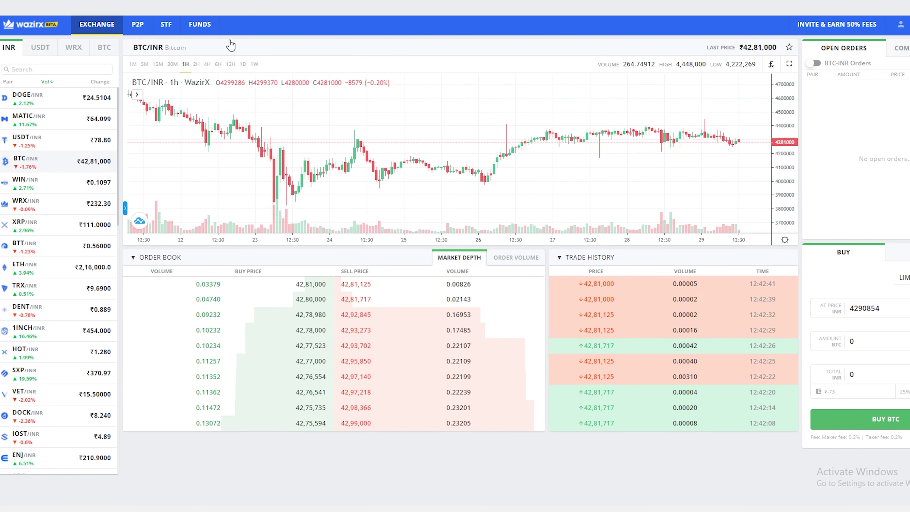
- Open WazirX's Funds and Transfers page, showing balances worth about ₹-70.56
click(240, 48)
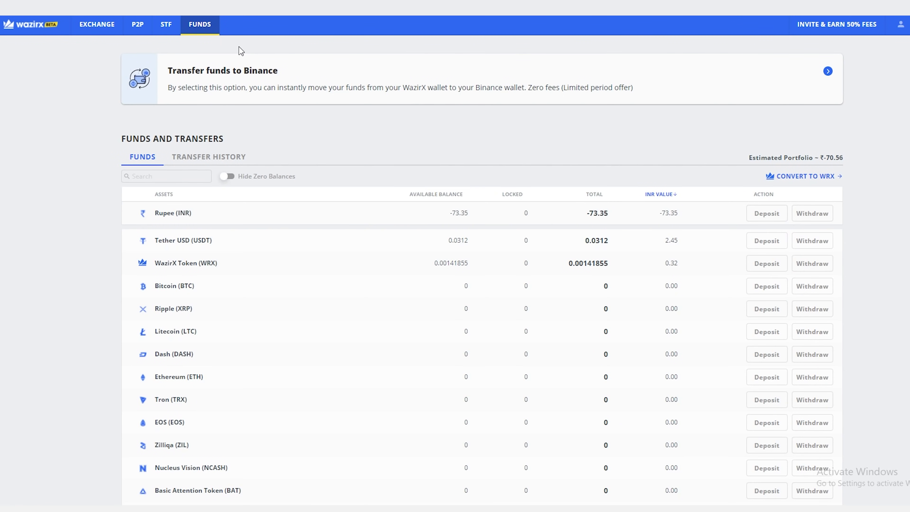
- Scroll down the Funds page's asset balances and back up to the top
scroll(210, 179, down, 1)
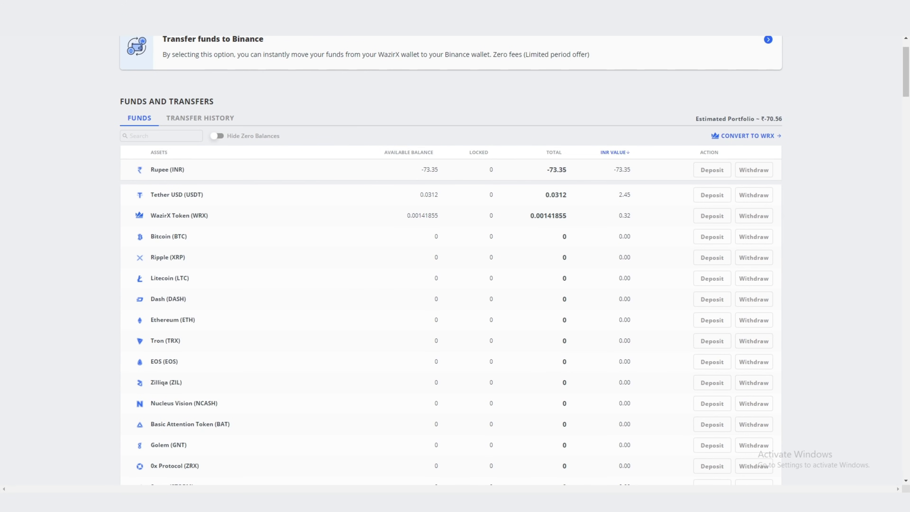
scroll(138, 142, up, 2)
click(93, 48)
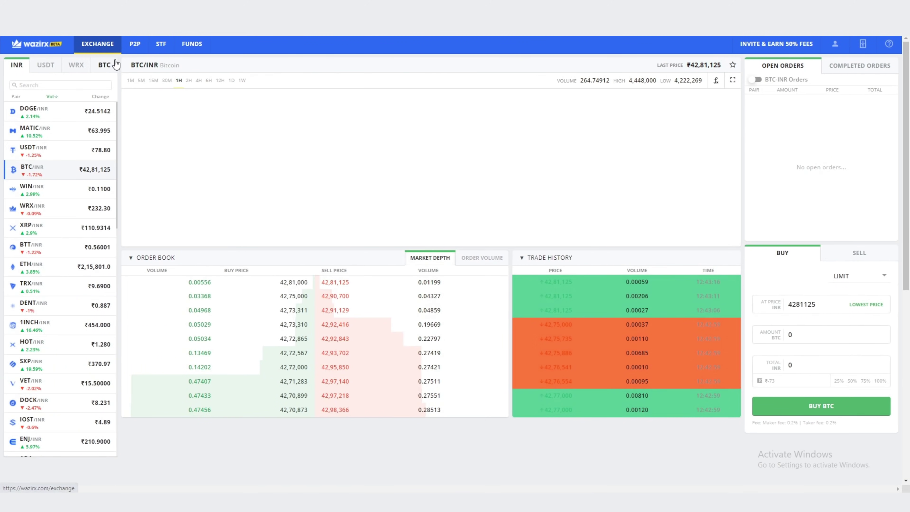
click(13, 148)
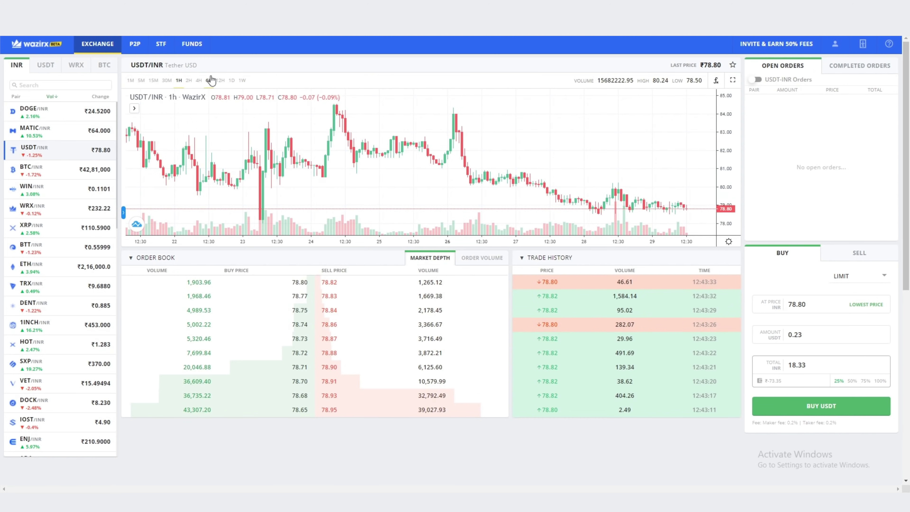
click(192, 44)
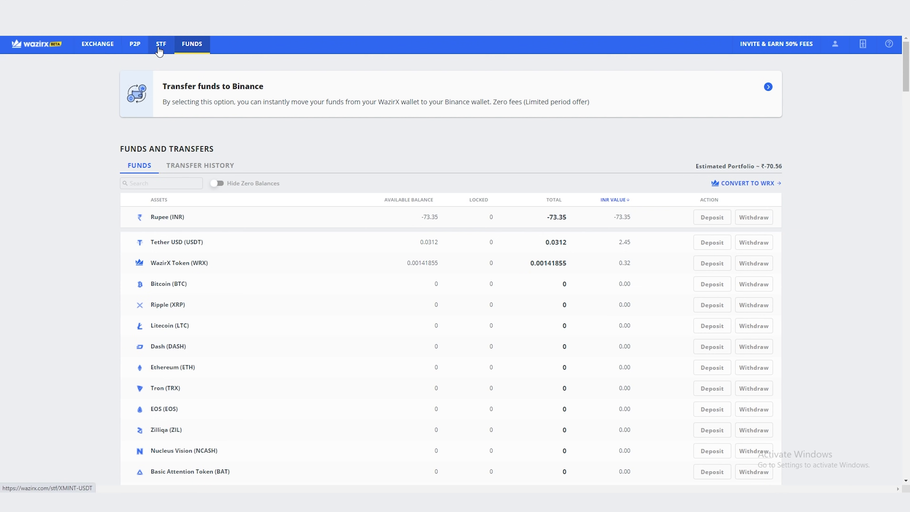
click(44, 49)
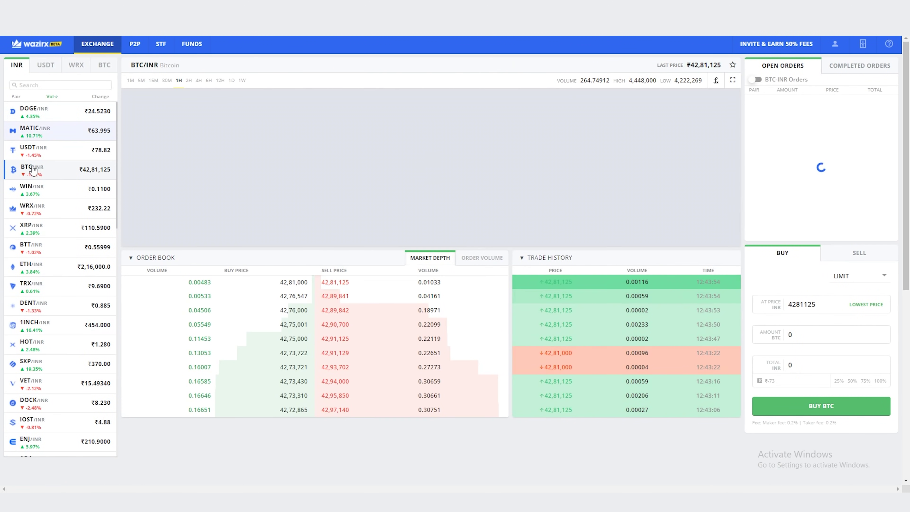
click(852, 381)
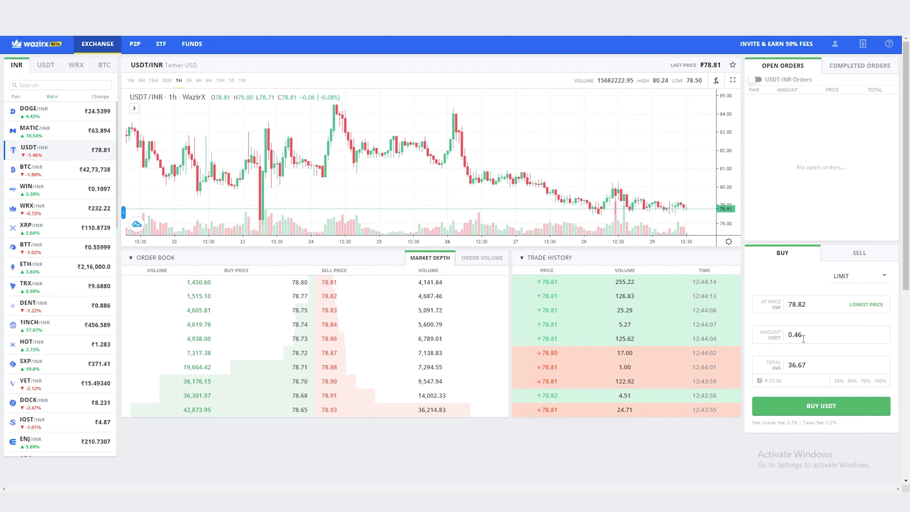
click(880, 381)
click(869, 412)
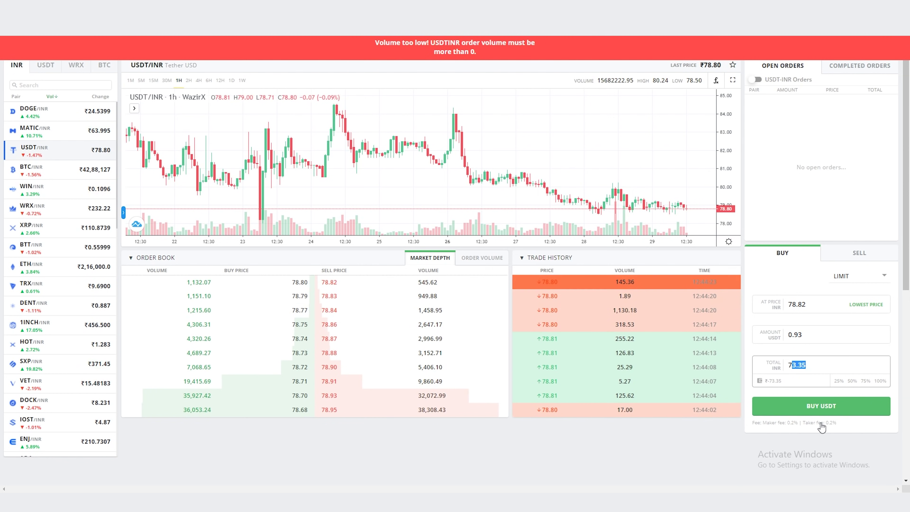
key(F5)
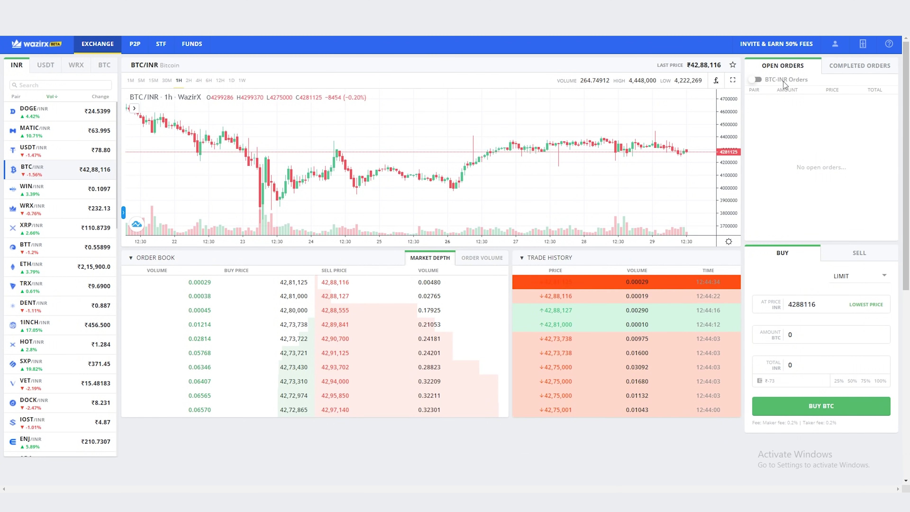
- Follow the Funds page's 'Transfer funds to Binance' offer through to the Binance homepage
click(192, 43)
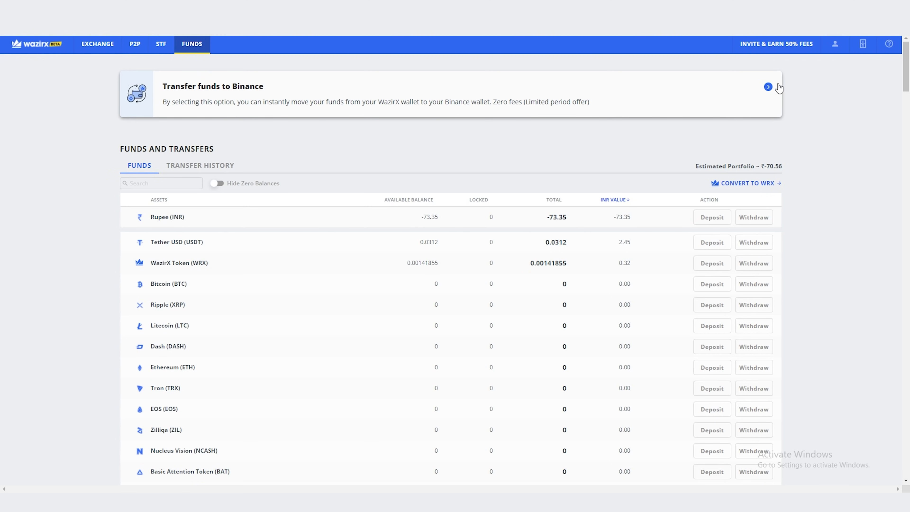
click(767, 87)
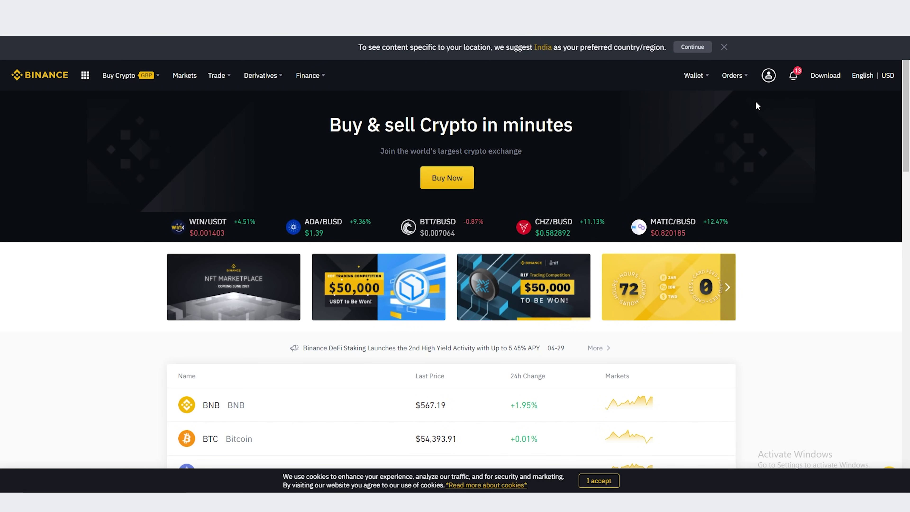
mouse_move(705, 84)
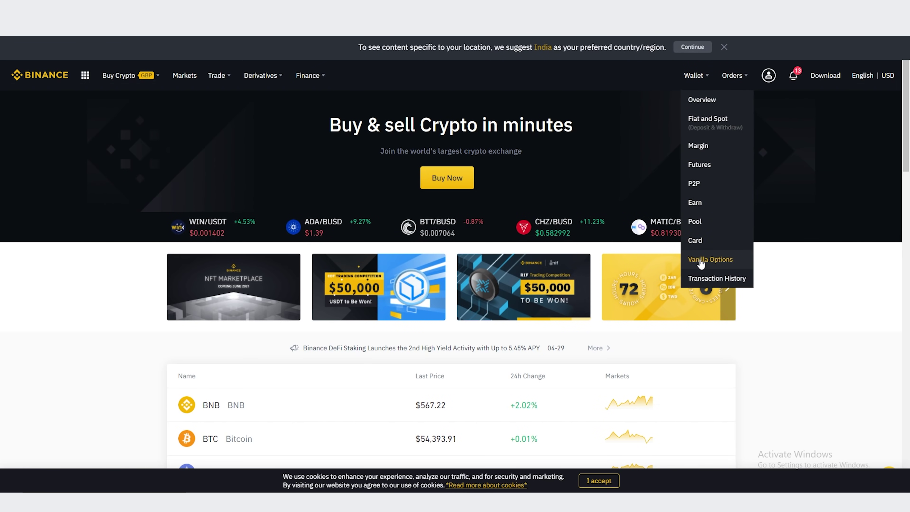
- Go to Binance's Vanilla Options wallet, then its WazirX transfer section
click(704, 259)
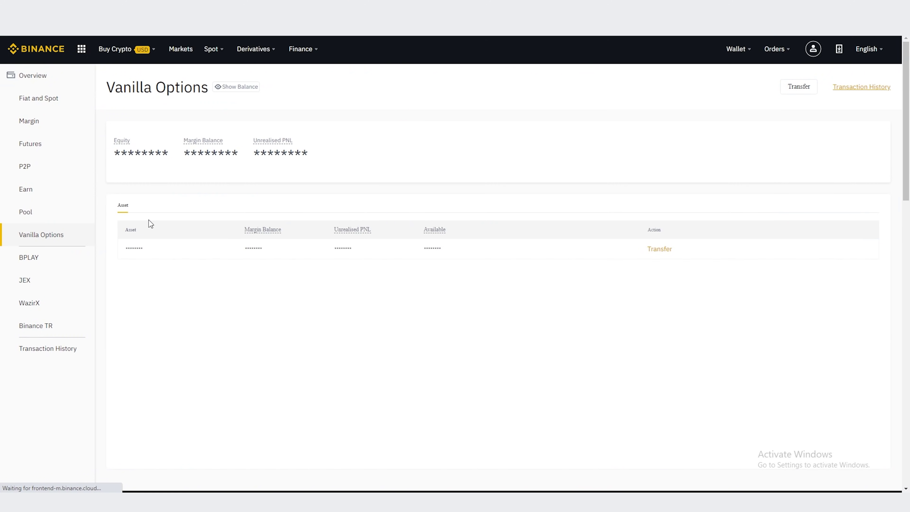
click(70, 313)
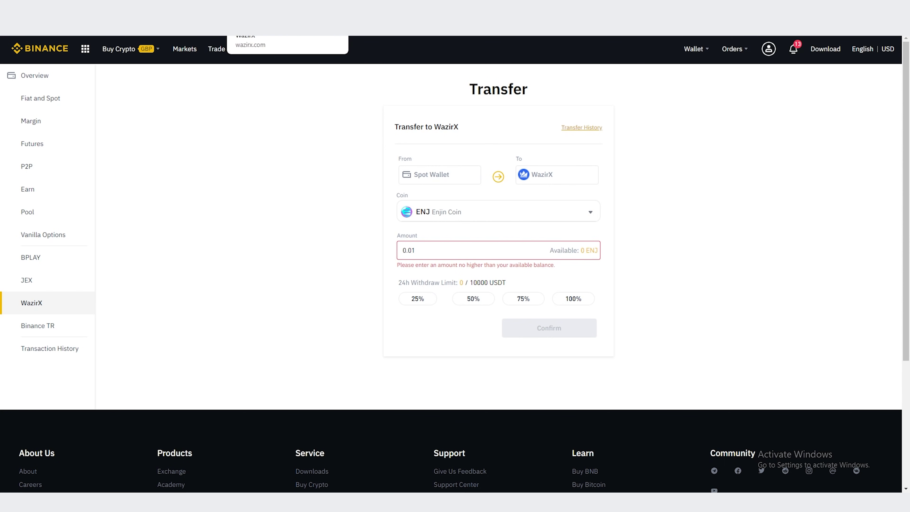
- Return to WazirX's Funds page and bring up the transfer-to-Binance form
click(251, 21)
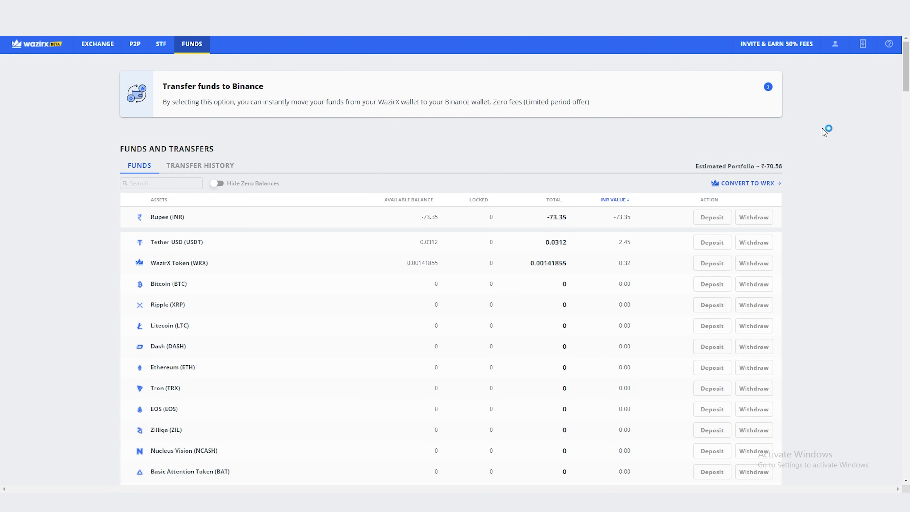
click(548, 102)
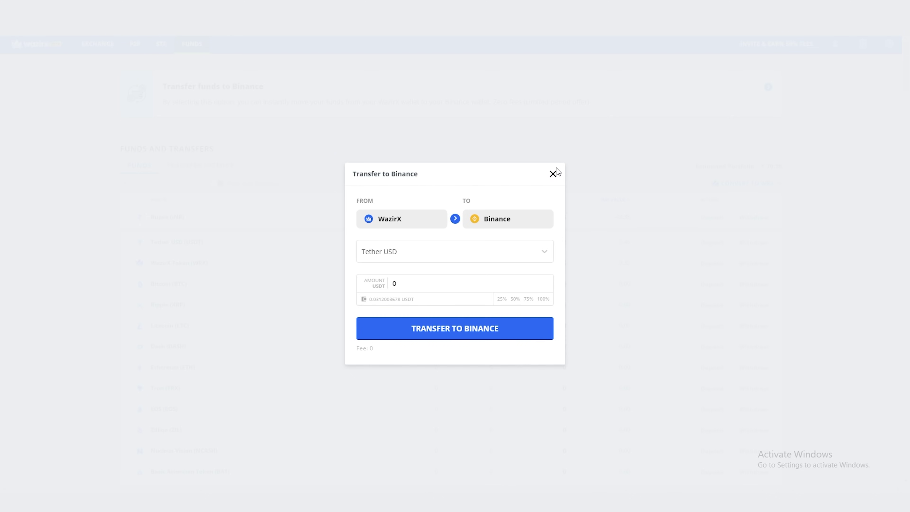
click(553, 174)
click(245, 108)
- Transfer 100% of the Tether USD balance to Binance, then dismiss the OTP prompt
click(399, 255)
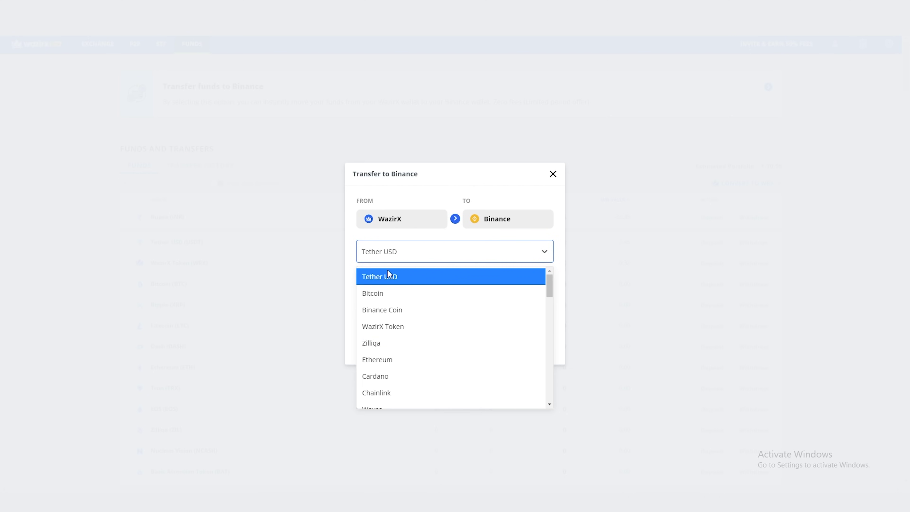
click(385, 279)
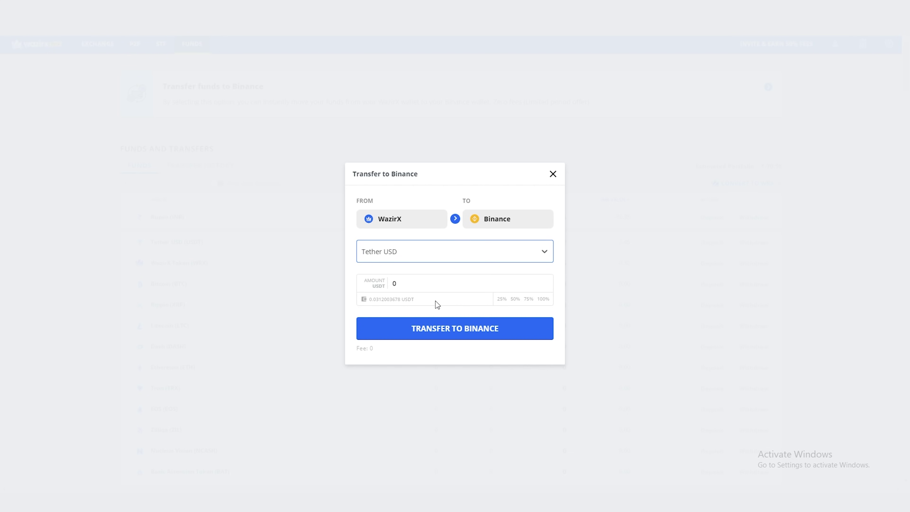
click(495, 290)
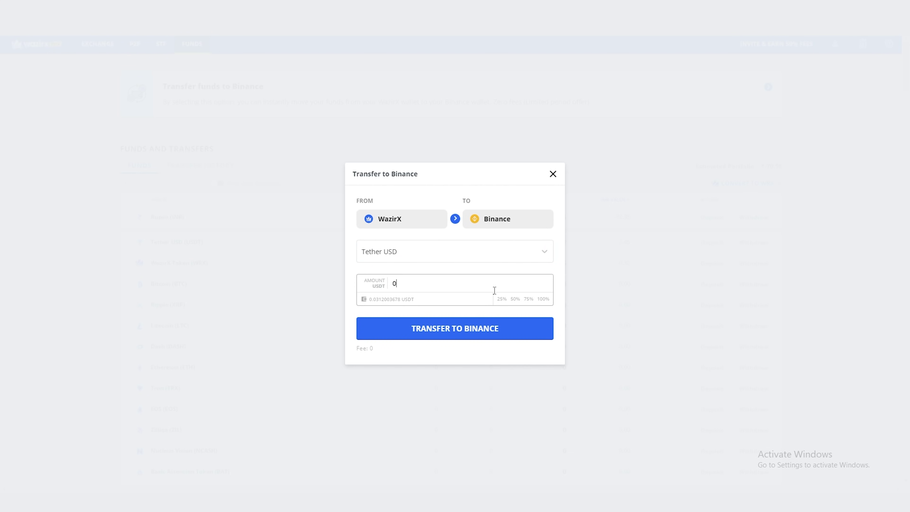
click(544, 301)
click(466, 333)
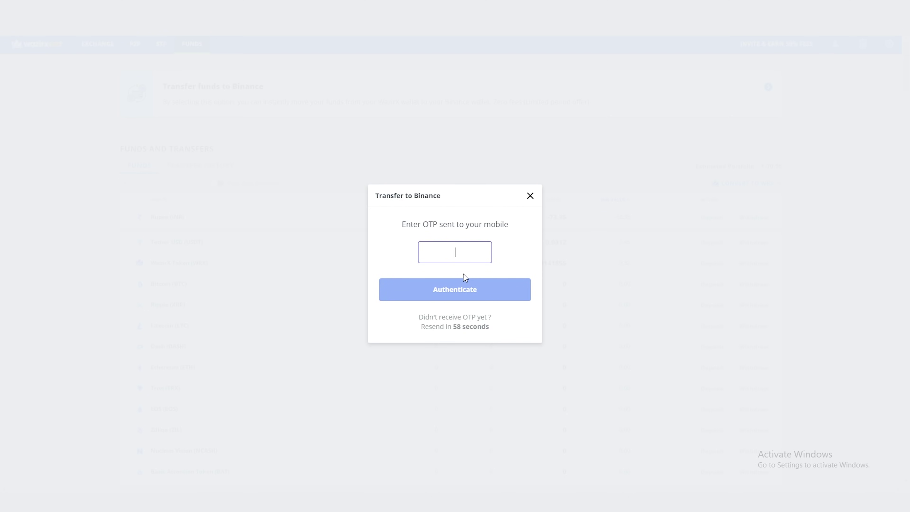
click(528, 197)
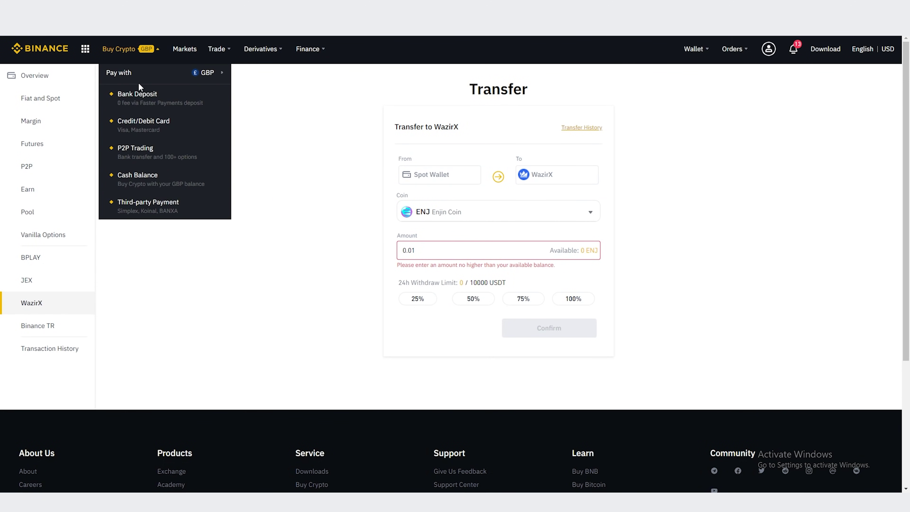
- Check the 1,830.69300100 USDT balance in the Fiat and Spot wallet, then go to Markets
mouse_move(697, 50)
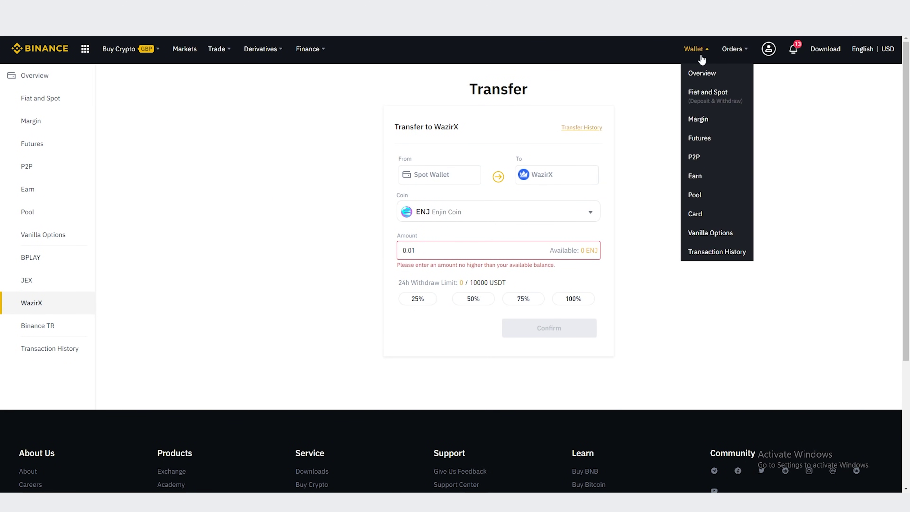
click(718, 101)
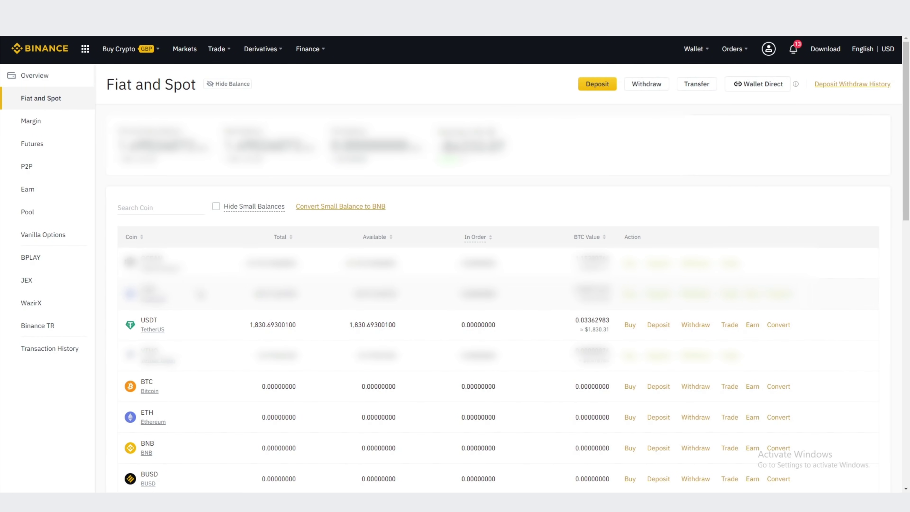
scroll(168, 215, down, 3)
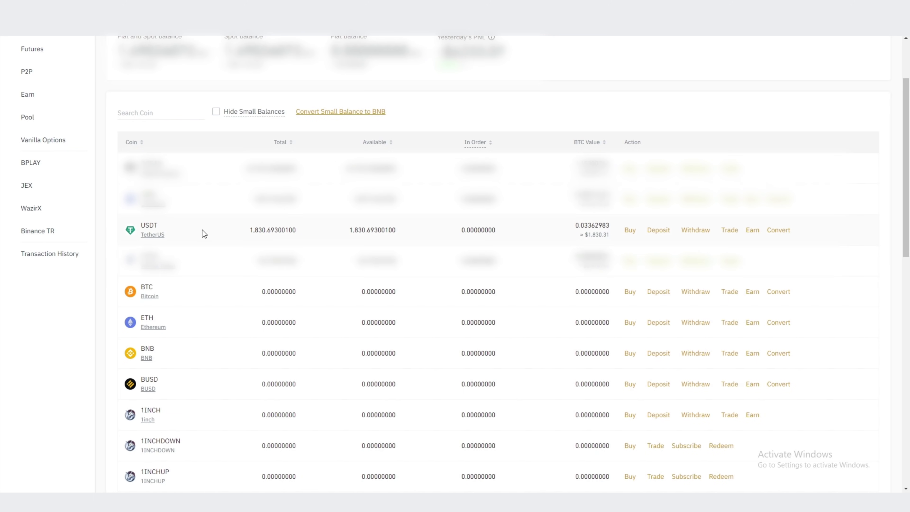
scroll(202, 230, up, 1)
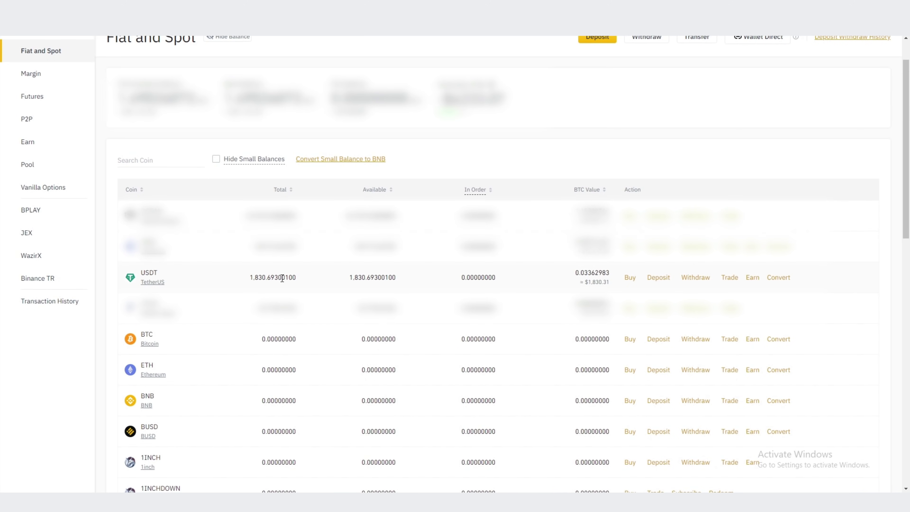
scroll(282, 278, up, 1)
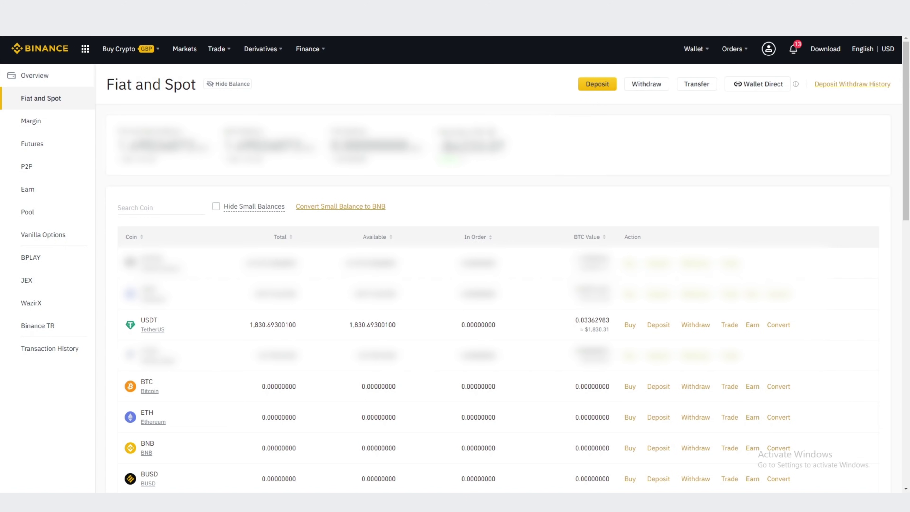
click(185, 49)
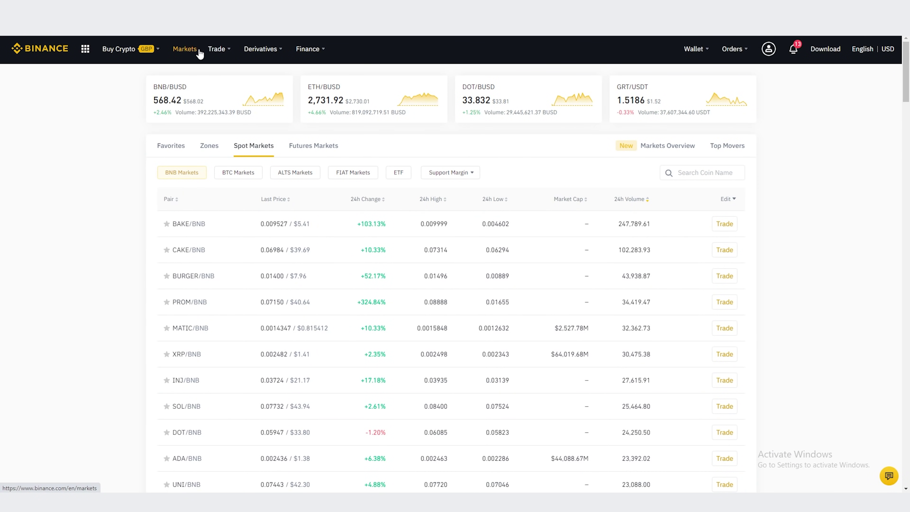
- Switch advanced trading to the XRP/USDT pair by searching 'xrpusd', with a Market buy order
mouse_move(217, 52)
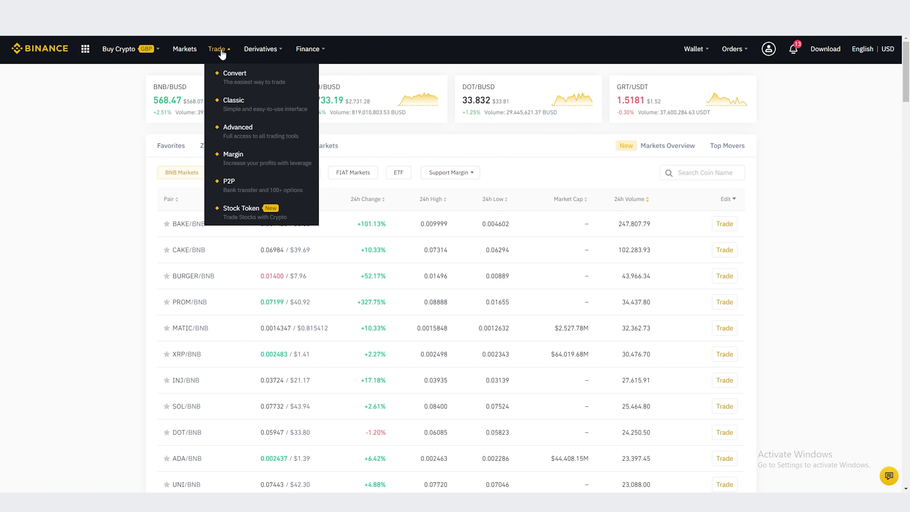
click(229, 129)
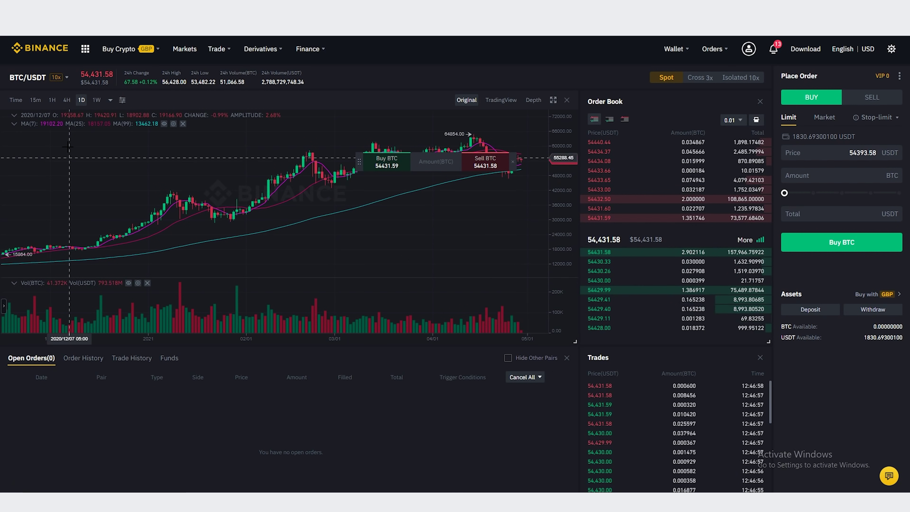
mouse_move(28, 77)
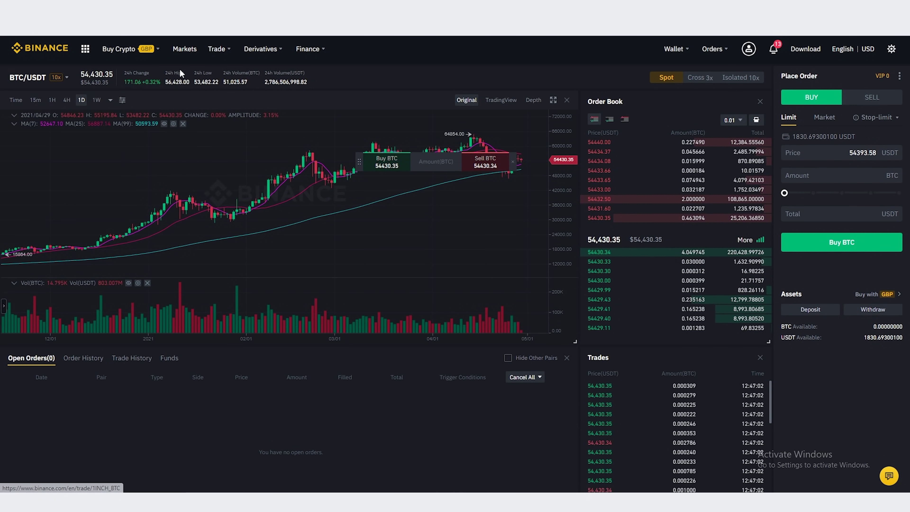
click(44, 107)
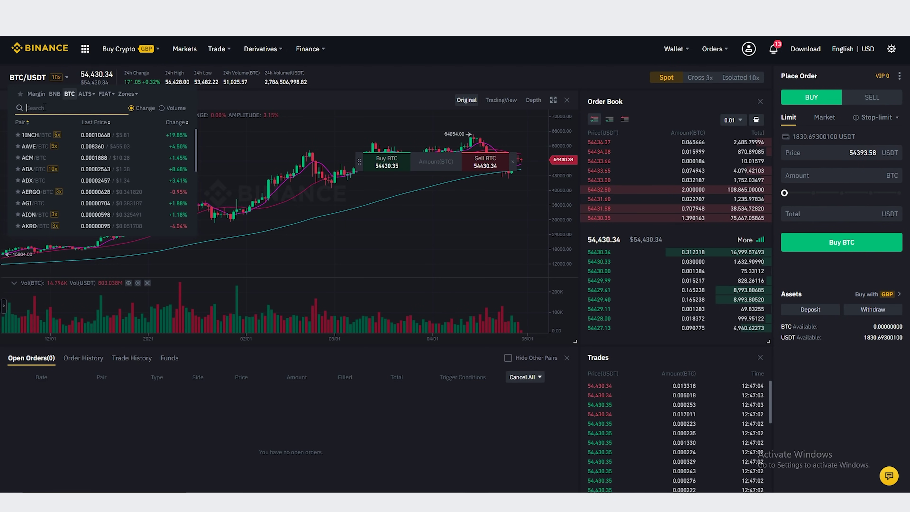
text(xrp)
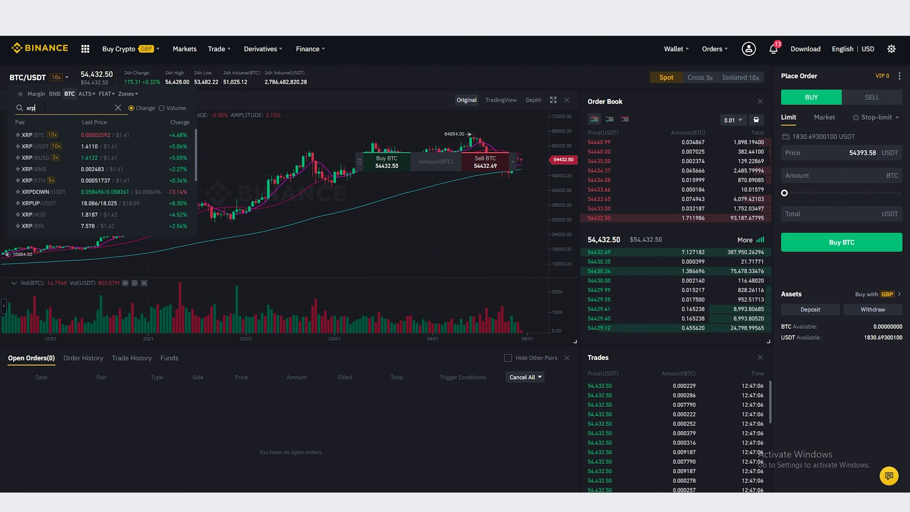
text(u)
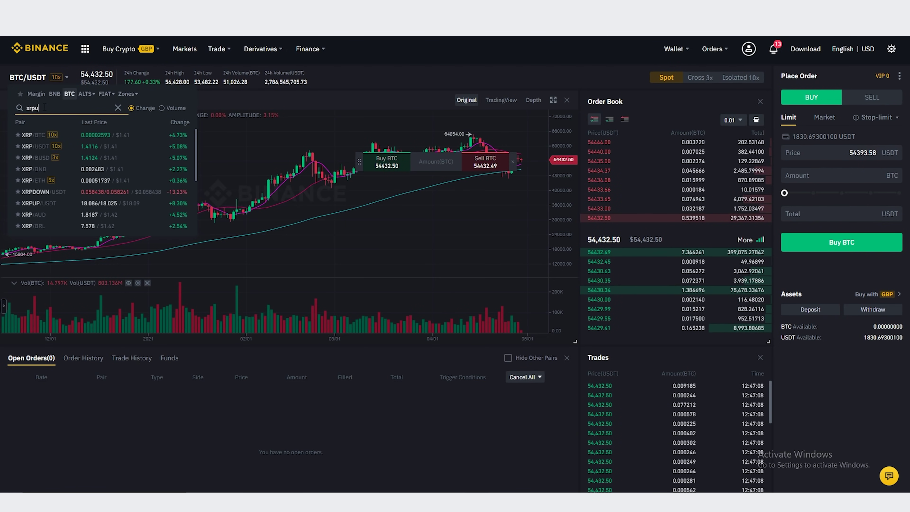
text(sd)
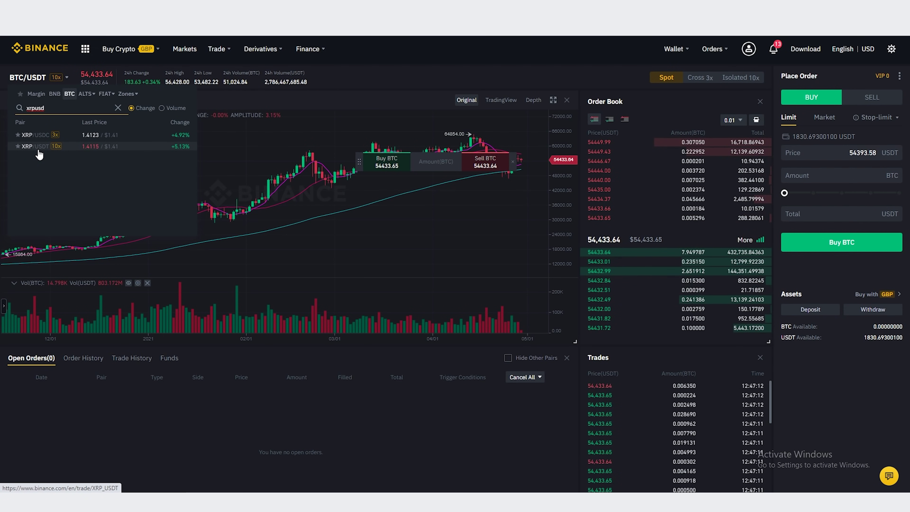
click(39, 153)
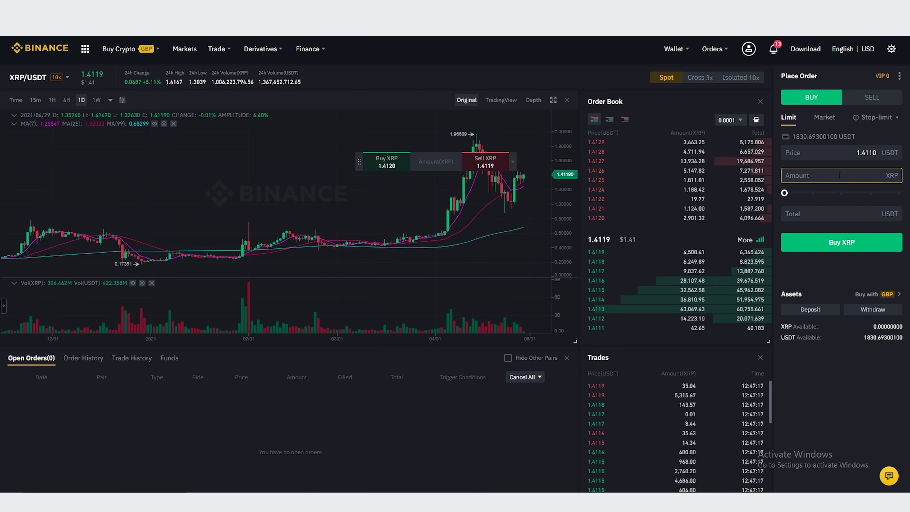
click(828, 119)
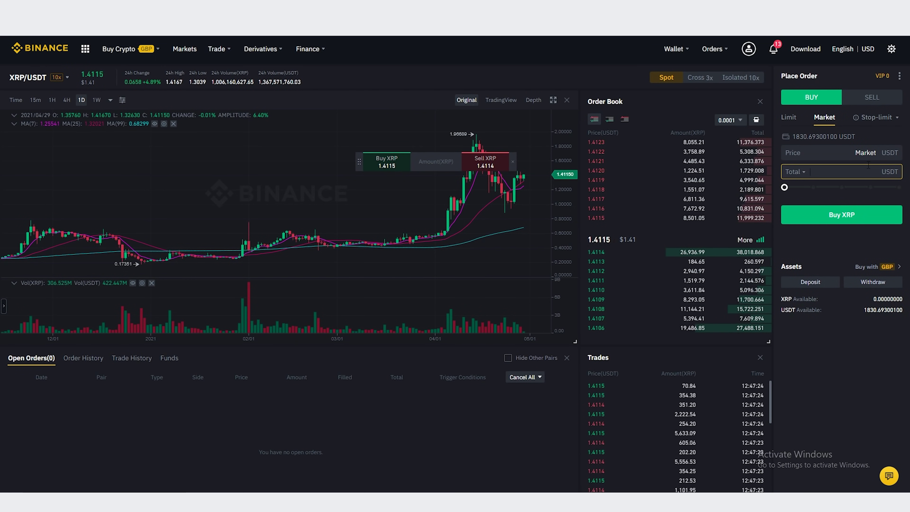
- Set the XRP market buy total to 915.349356 USDT with the percentage slider
drag(785, 185, 841, 187)
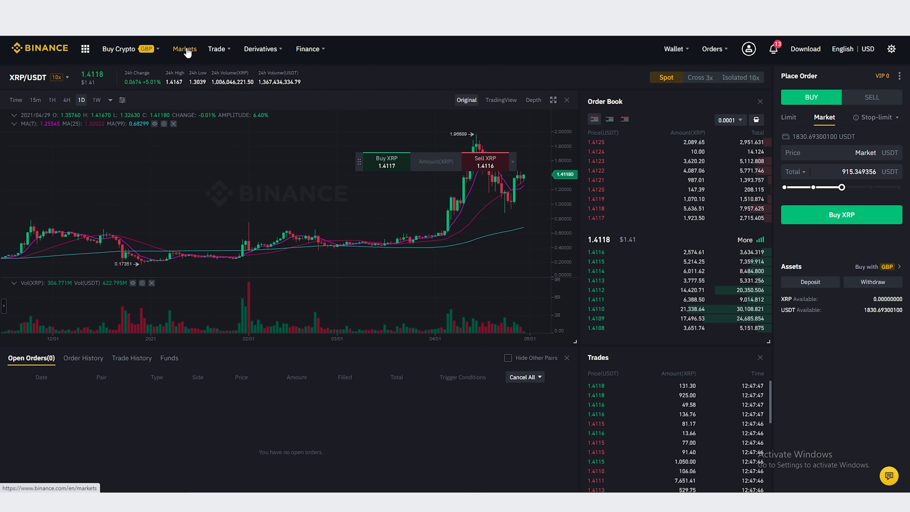
mouse_move(238, 53)
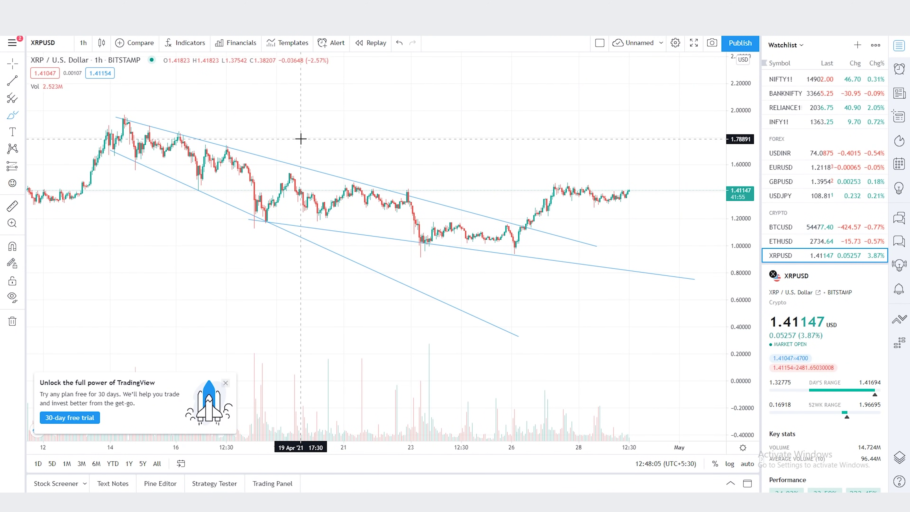
- Undo a stray freehand stroke and delete the lower trend line on the XRPUSD chart
scroll(300, 139, down, 1)
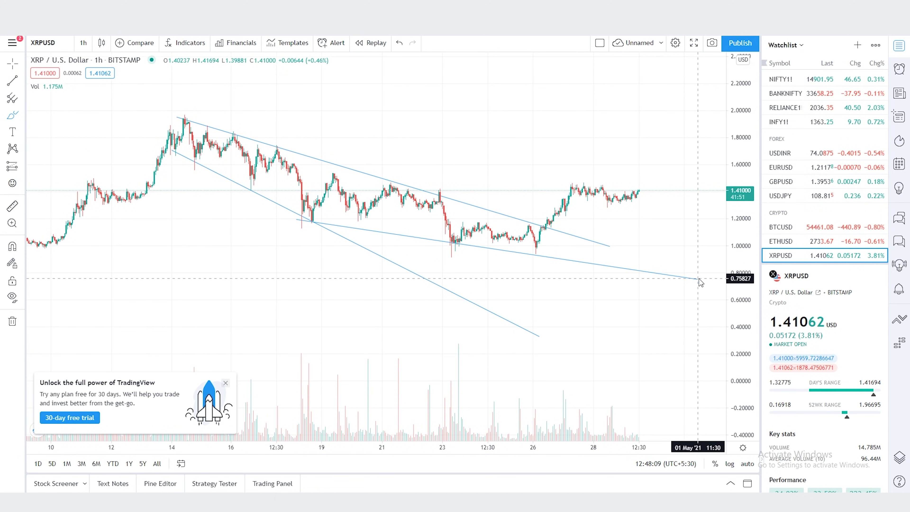
drag(701, 282, 539, 235)
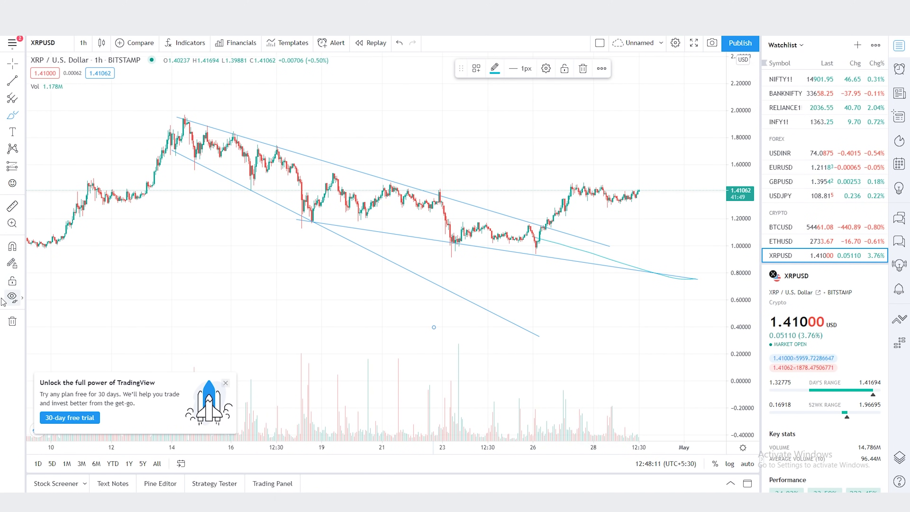
key(ctrl+z)
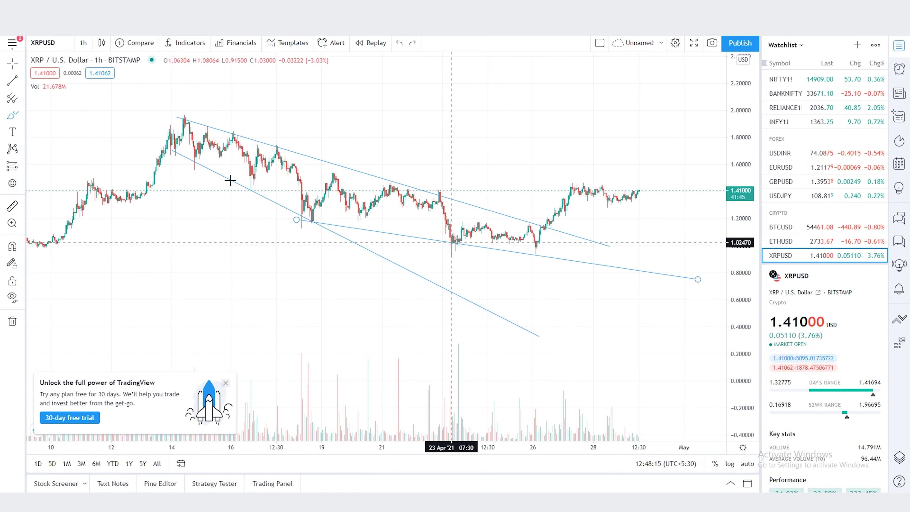
click(584, 263)
key(Delete)
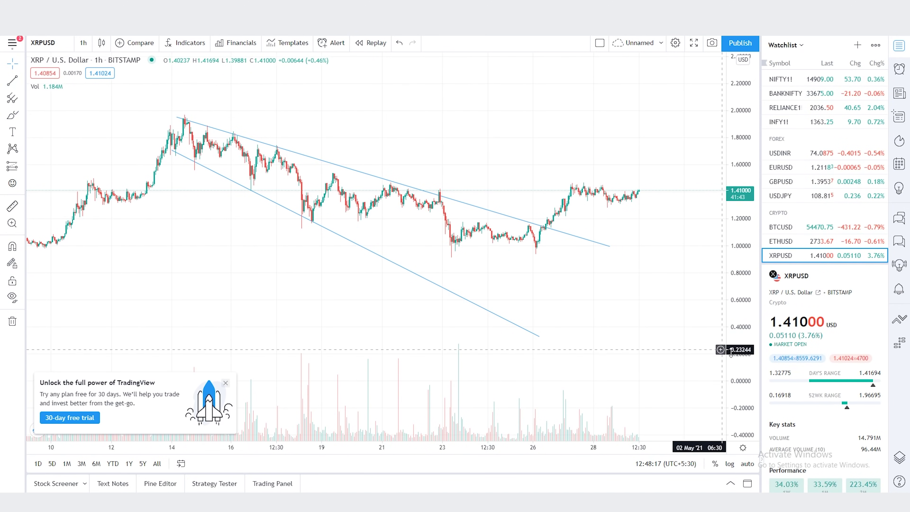
- Draw a rising trend line from the 18 Apr low and lower the descending line's end toward 0.95
scroll(487, 189, up, 3)
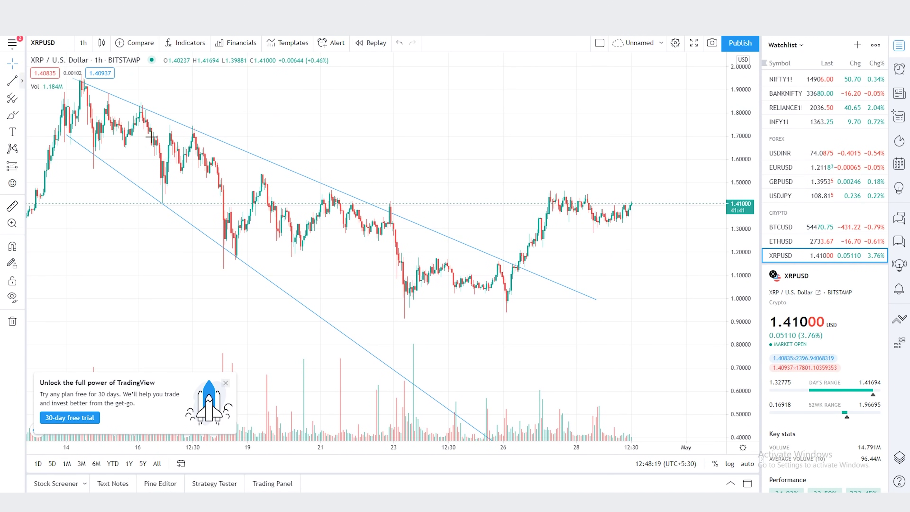
click(218, 261)
click(574, 209)
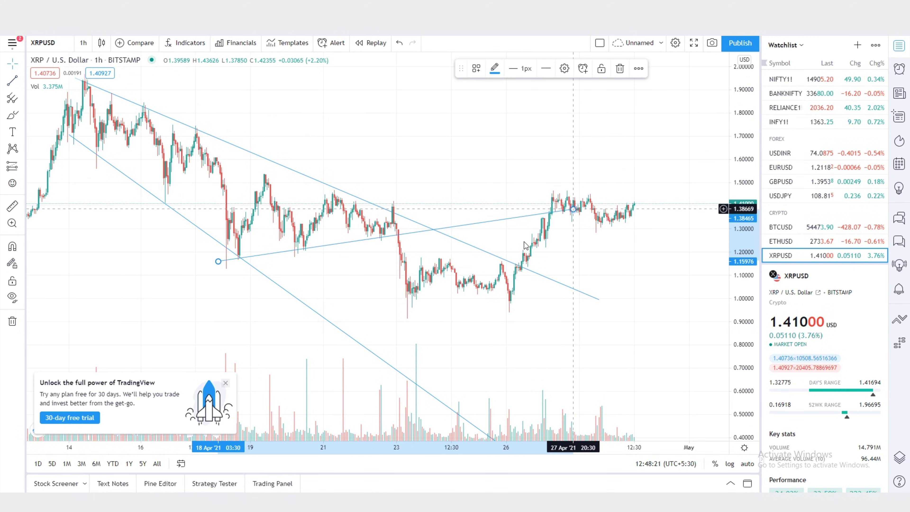
click(599, 318)
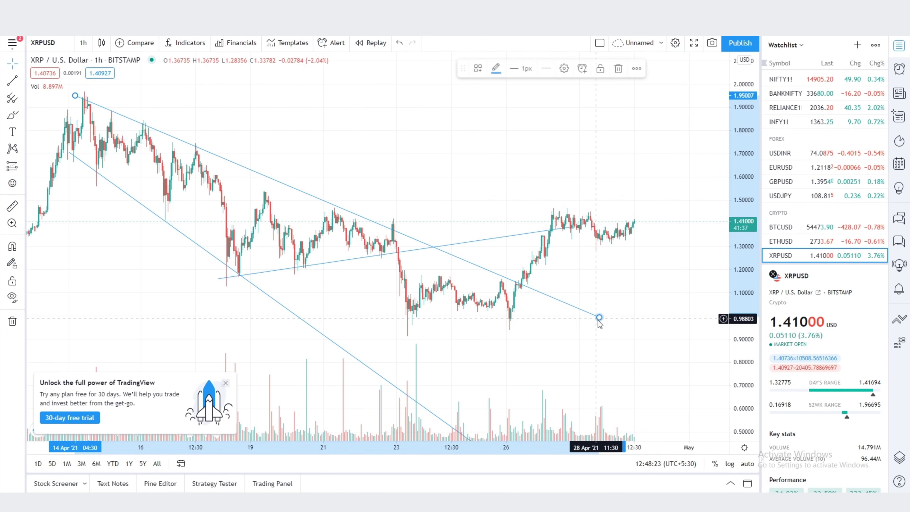
drag(599, 318, 599, 326)
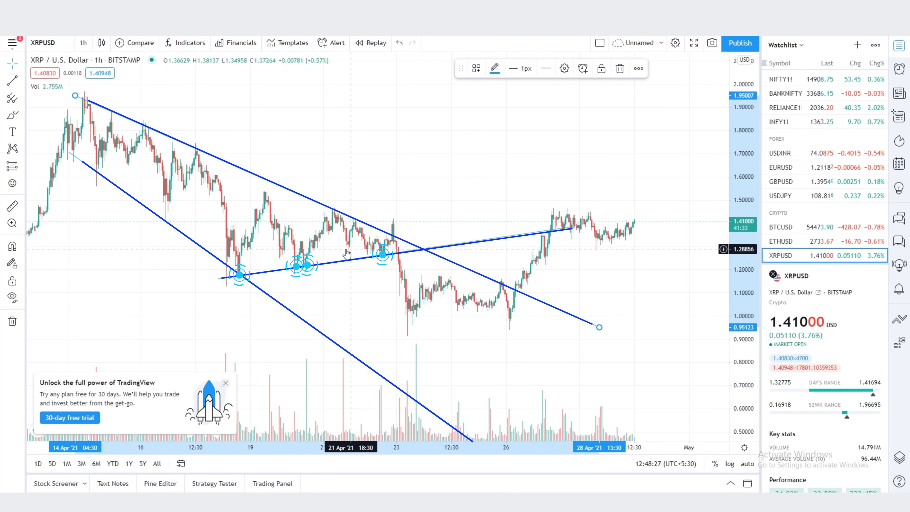
- Brush freehand marks: a hook over the April spike and loops around the consolidation above 1.00
click(13, 115)
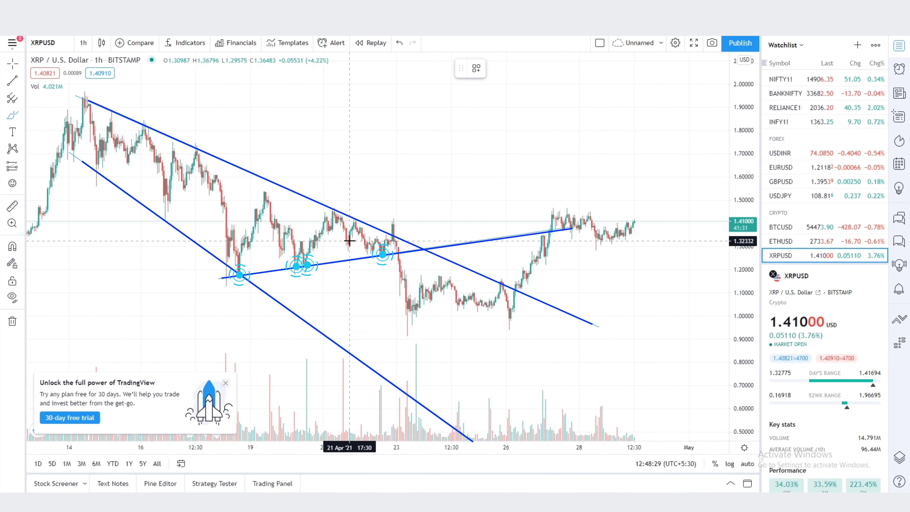
drag(349, 241, 357, 257)
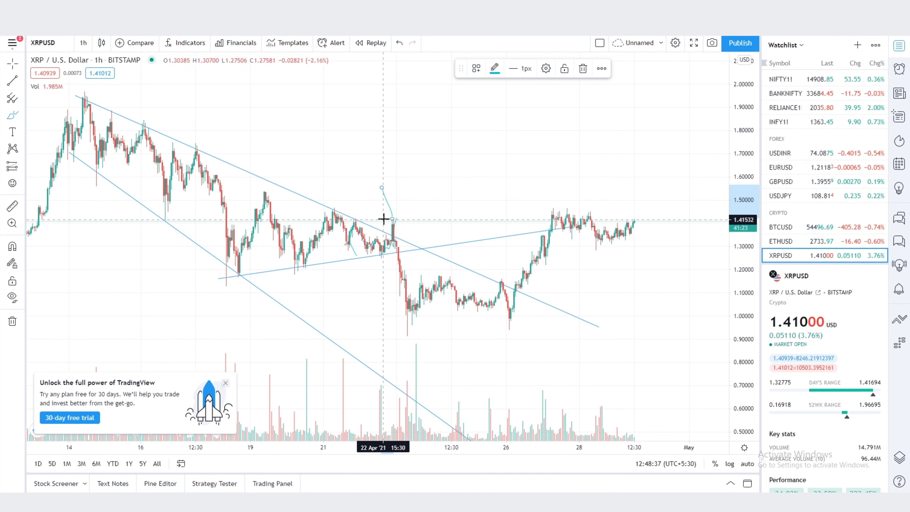
mouse_move(381, 187)
mouse_down()
mouse_move(392, 221)
mouse_move(410, 199)
mouse_move(396, 258)
mouse_move(404, 322)
mouse_move(455, 315)
mouse_move(549, 325)
mouse_move(464, 264)
mouse_move(358, 309)
mouse_move(430, 315)
mouse_move(525, 302)
mouse_move(516, 292)
mouse_move(534, 260)
mouse_up()
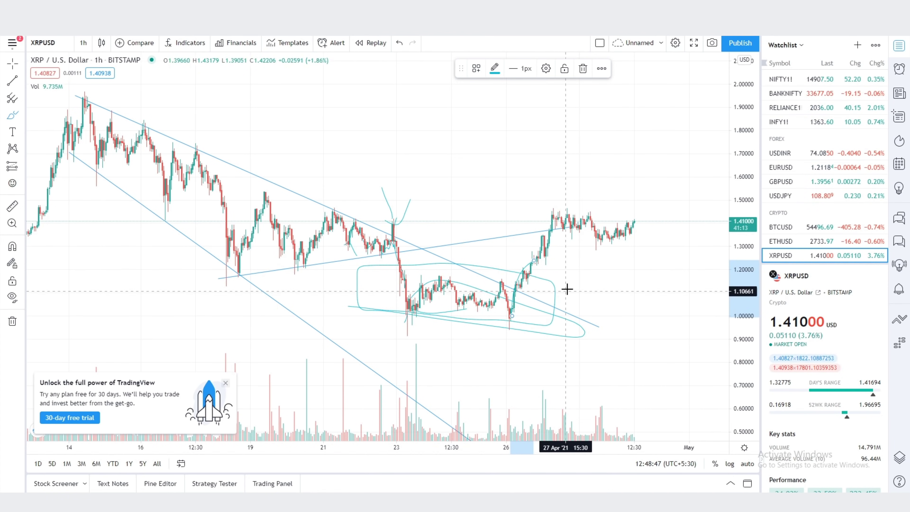
- Draw the upper channel line from the 27 Apr high and a lower channel line from 27 to 29 Apr
click(13, 80)
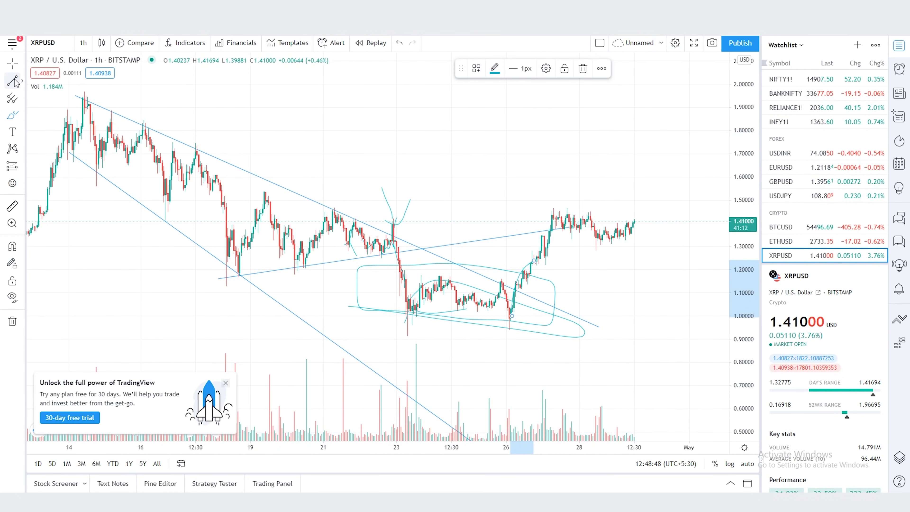
click(545, 207)
click(680, 229)
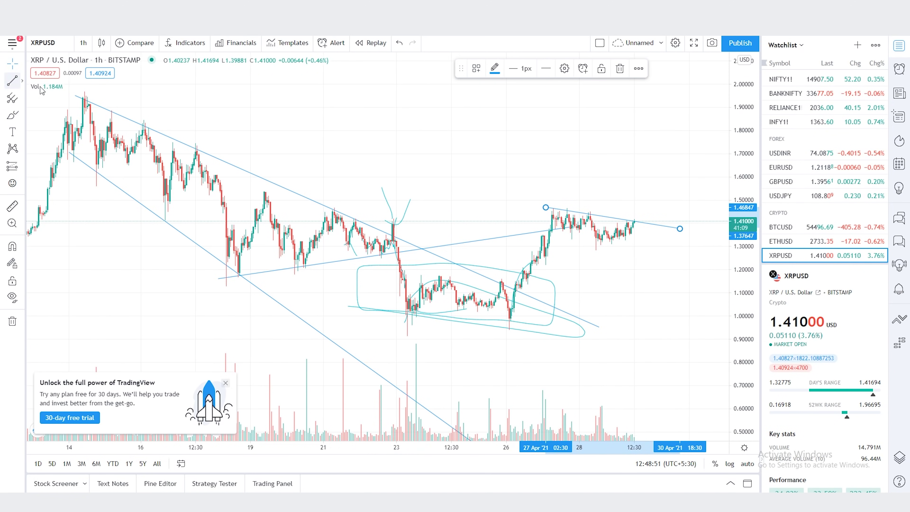
click(13, 80)
click(558, 240)
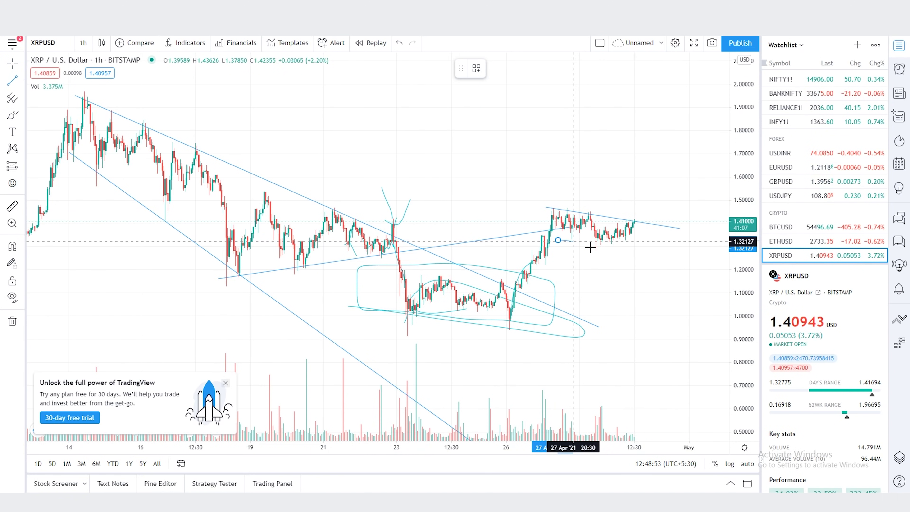
click(634, 258)
drag(555, 230, 504, 236)
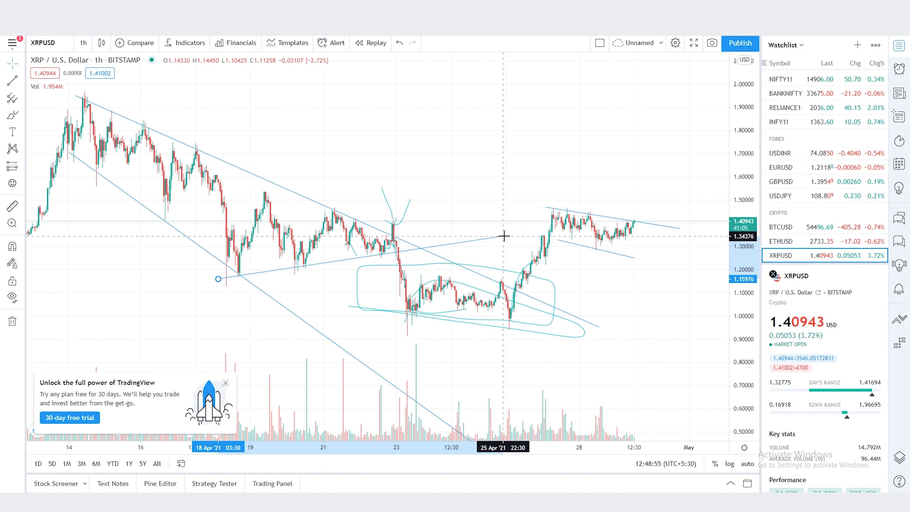
click(563, 241)
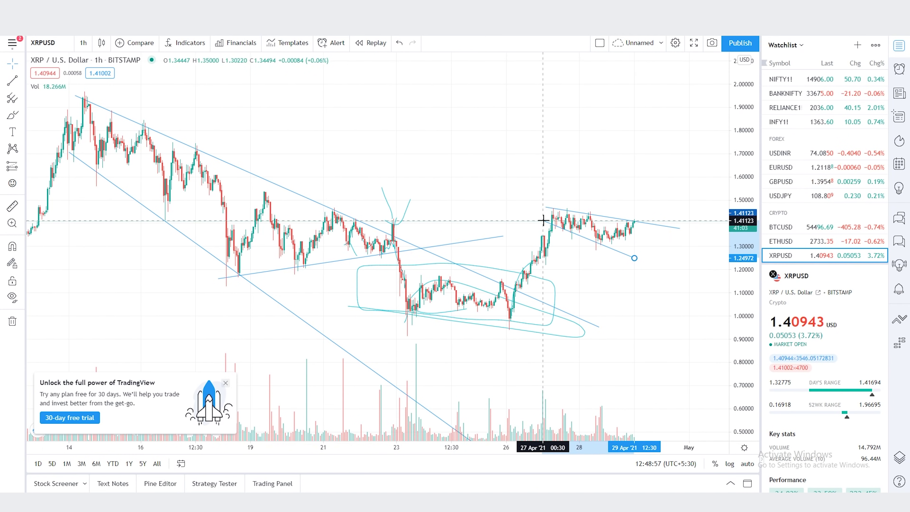
- Draw a rising trendline from the 28 Apr low near 1.30 to 30 Apr, closing the triangle
scroll(575, 311, up, 3)
scroll(611, 291, right, 3)
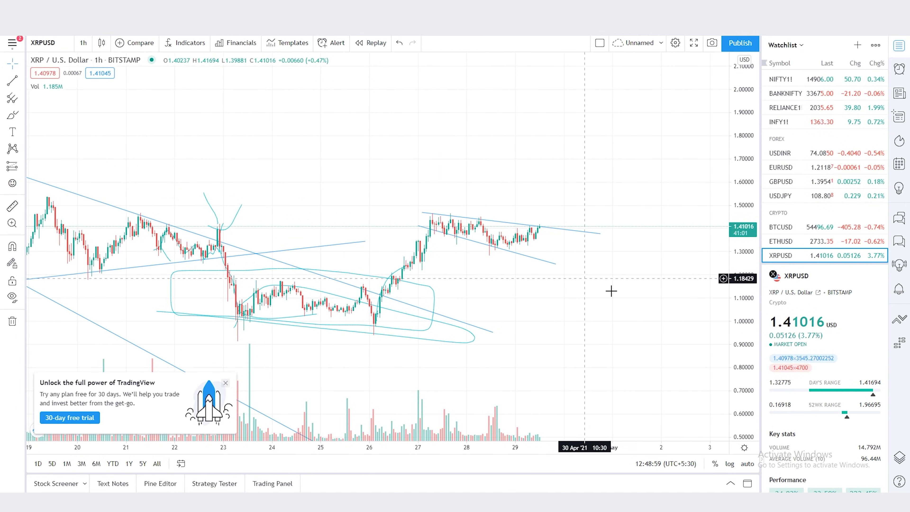
drag(734, 351, 734, 249)
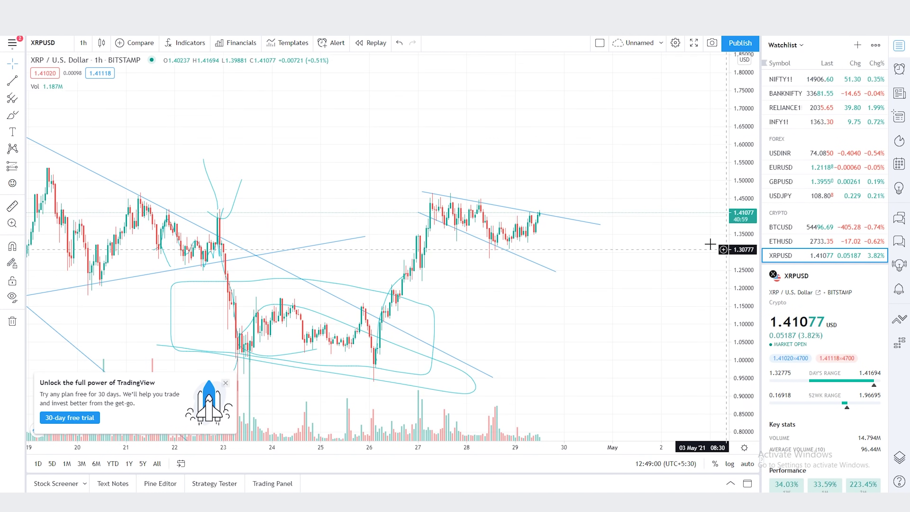
click(6, 81)
click(477, 252)
click(609, 214)
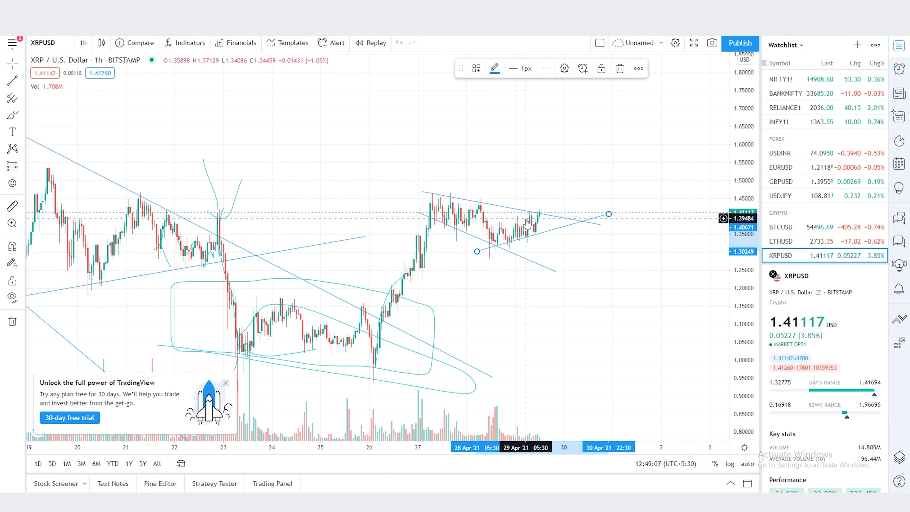
scroll(417, 159, down, 2)
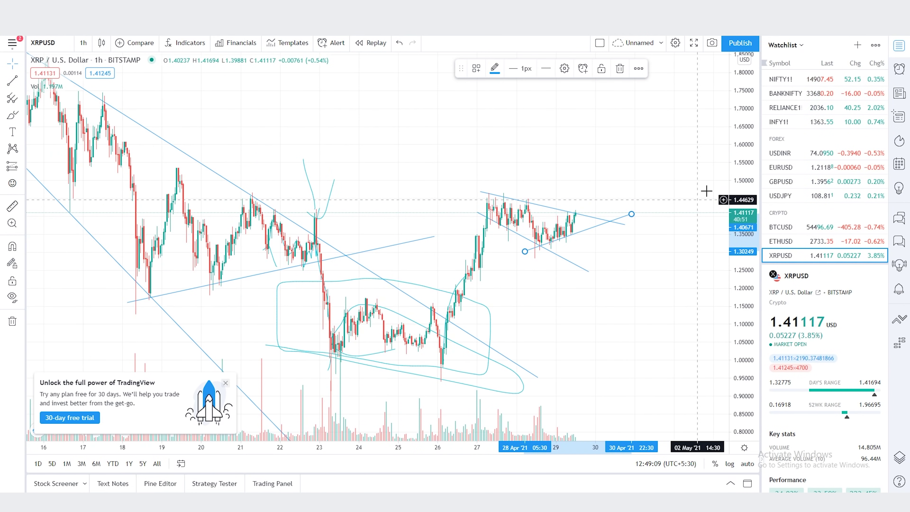
- Draw a level stop-loss line at about 1.26 from 27 Apr to 2 May, below the triangle
drag(745, 149, 747, 199)
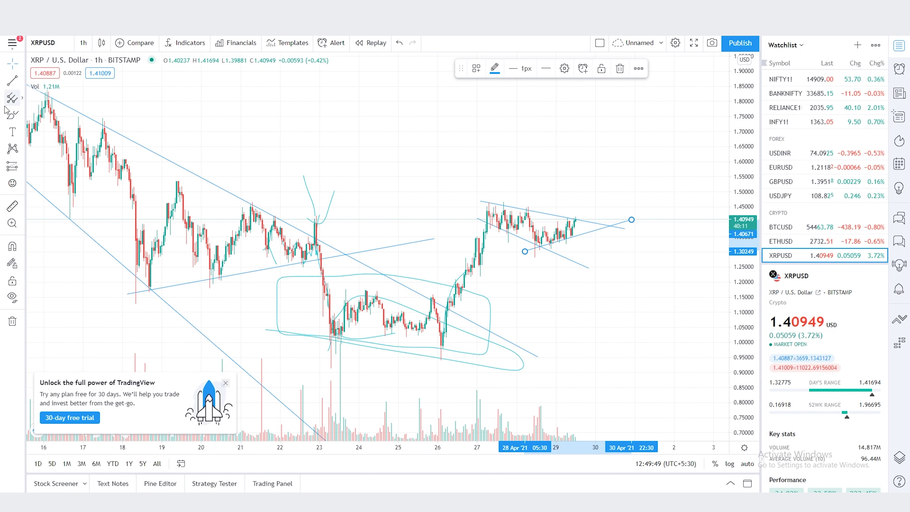
click(12, 80)
click(500, 261)
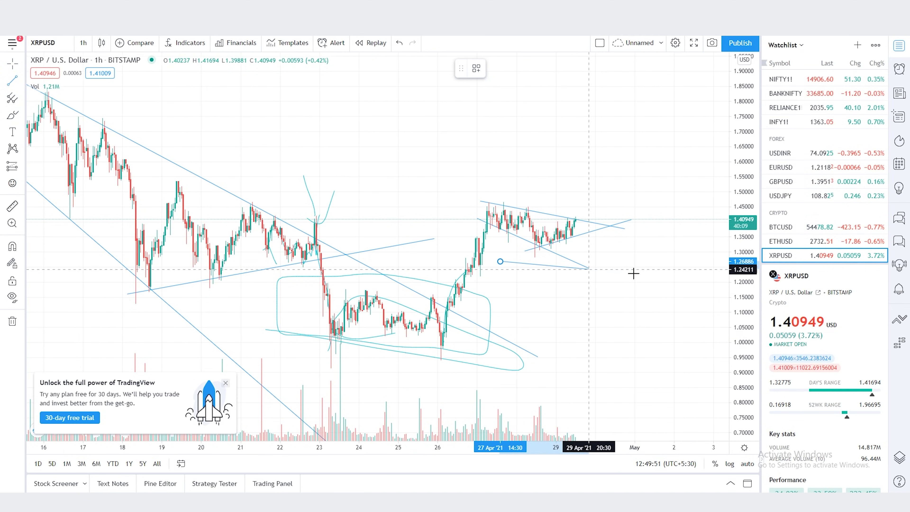
click(695, 264)
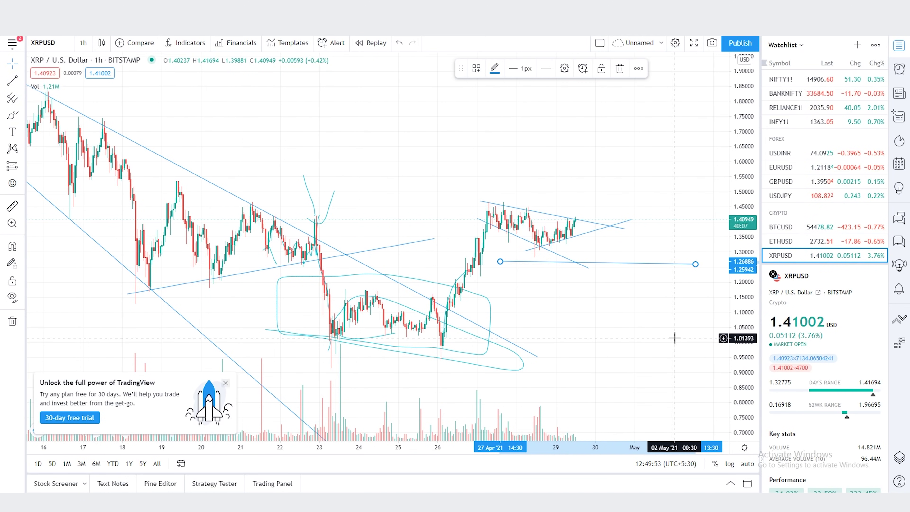
scroll(674, 338, down, 5)
drag(730, 251, 730, 273)
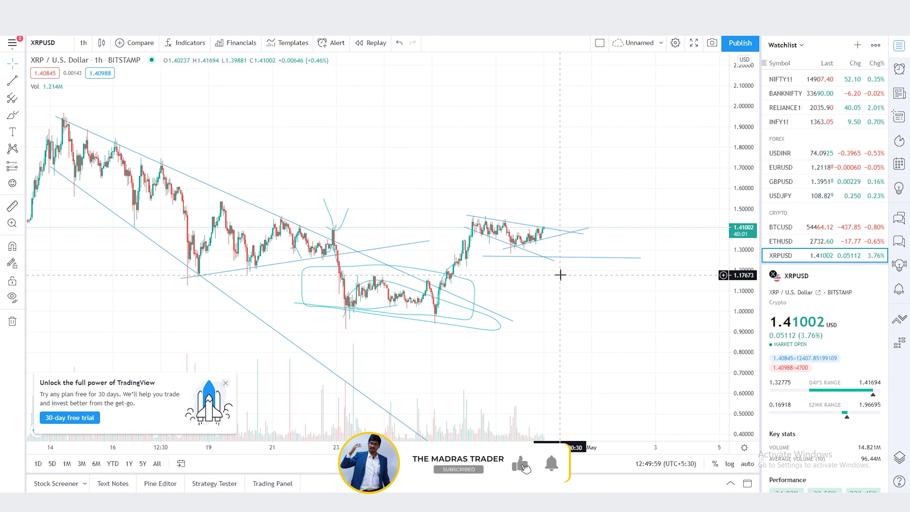
scroll(560, 275, up, 2)
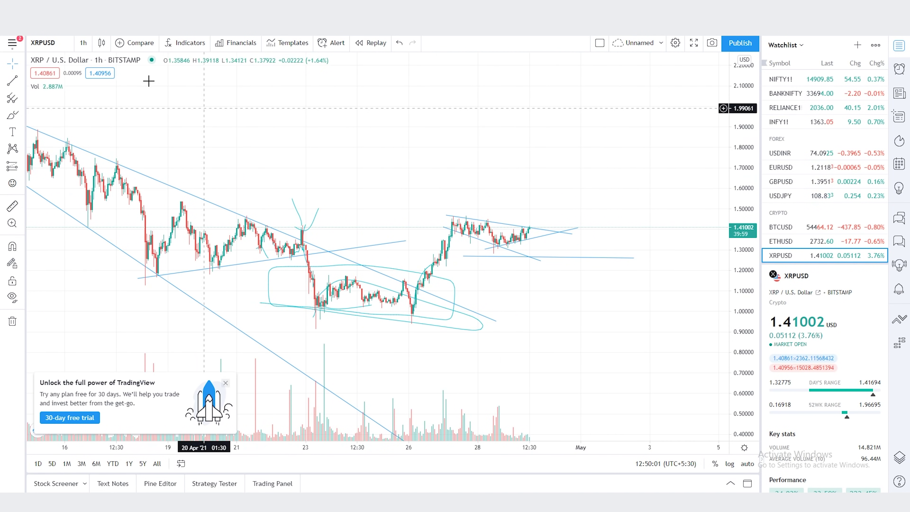